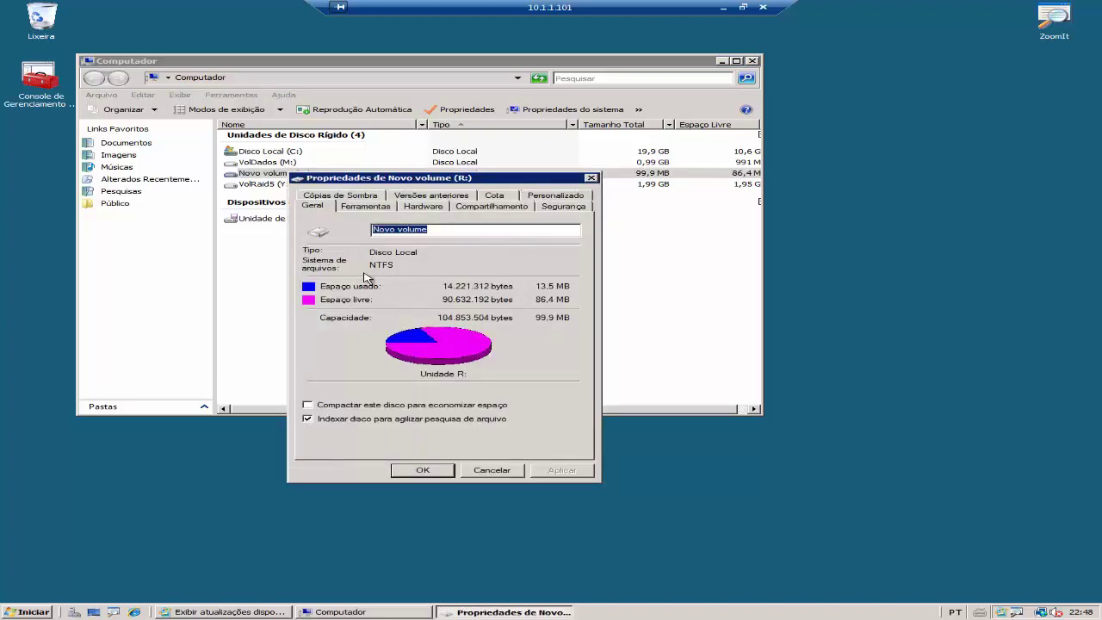
Start an immediate defragmentation of only Novo volume (R:) from the tools in its volume properties.
click(365, 208)
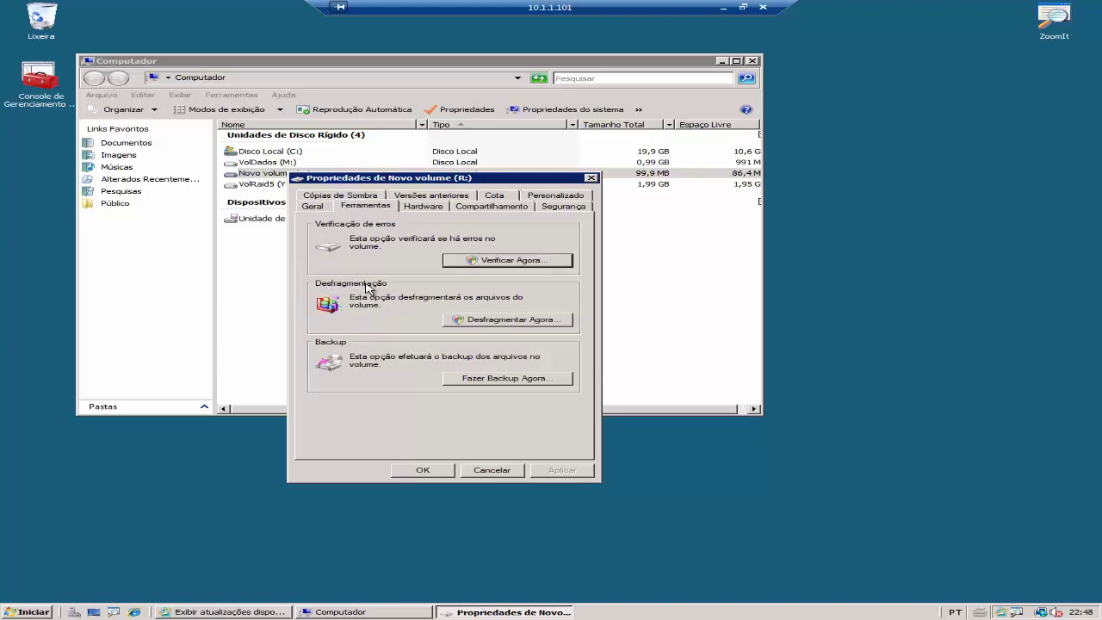
click(509, 319)
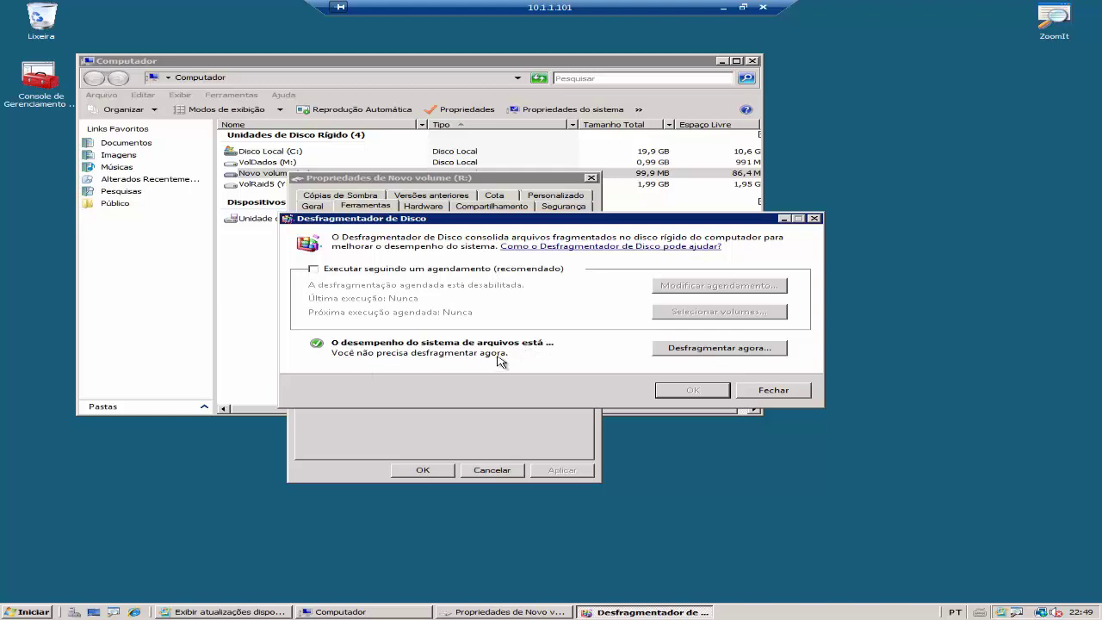
click(701, 349)
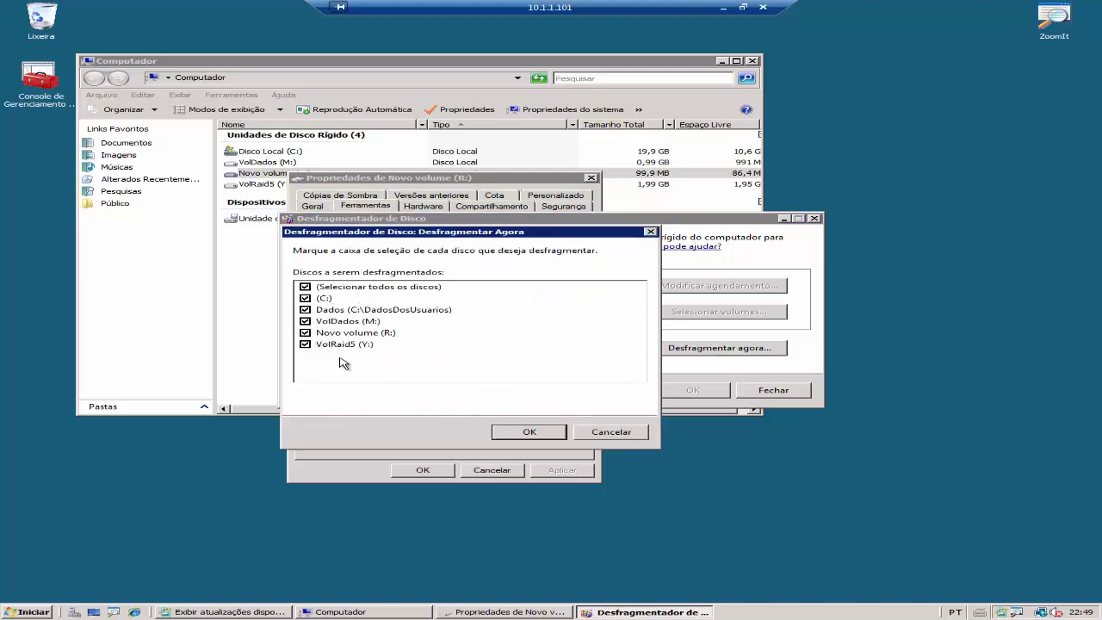
click(306, 287)
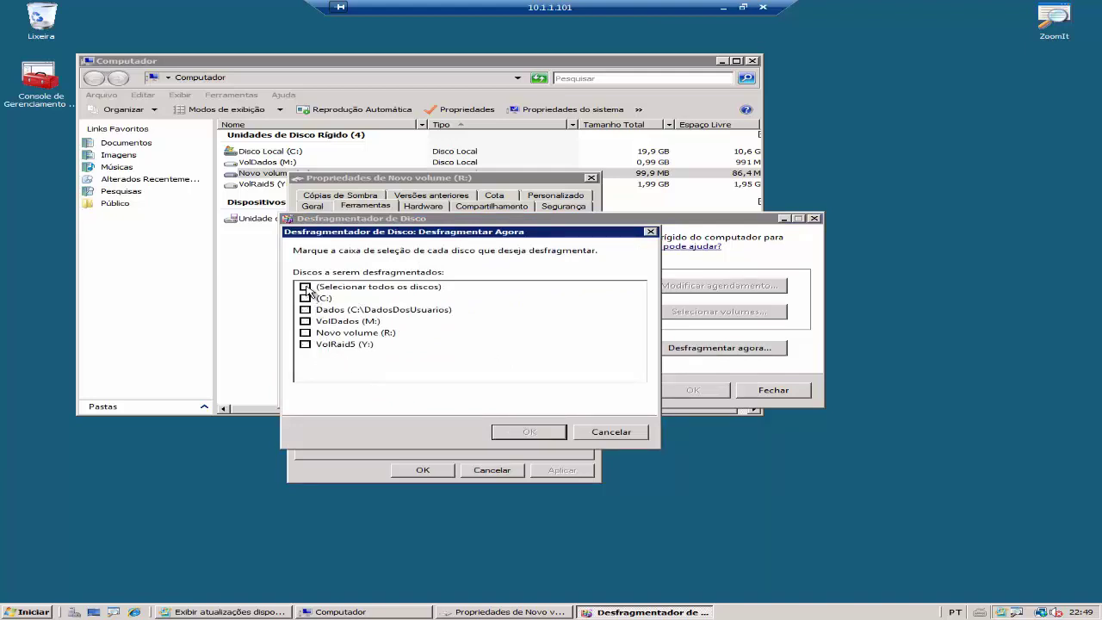
click(307, 334)
click(524, 433)
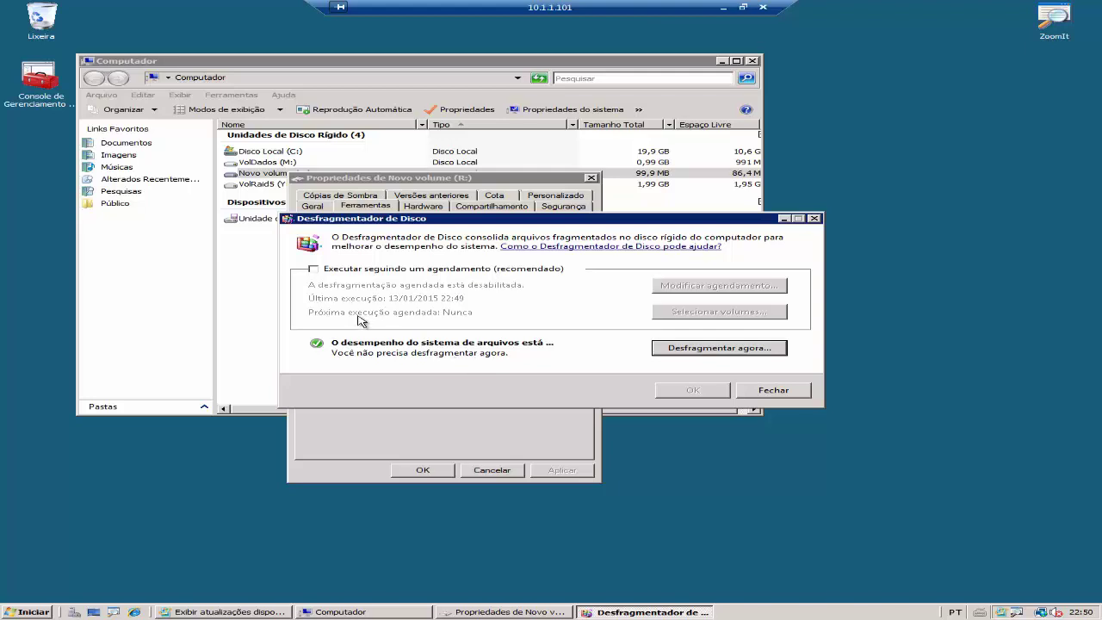
Enable scheduled defragmentation and restrict it to the volumes VolDados (M:) and Novo volume (R:).
click(313, 270)
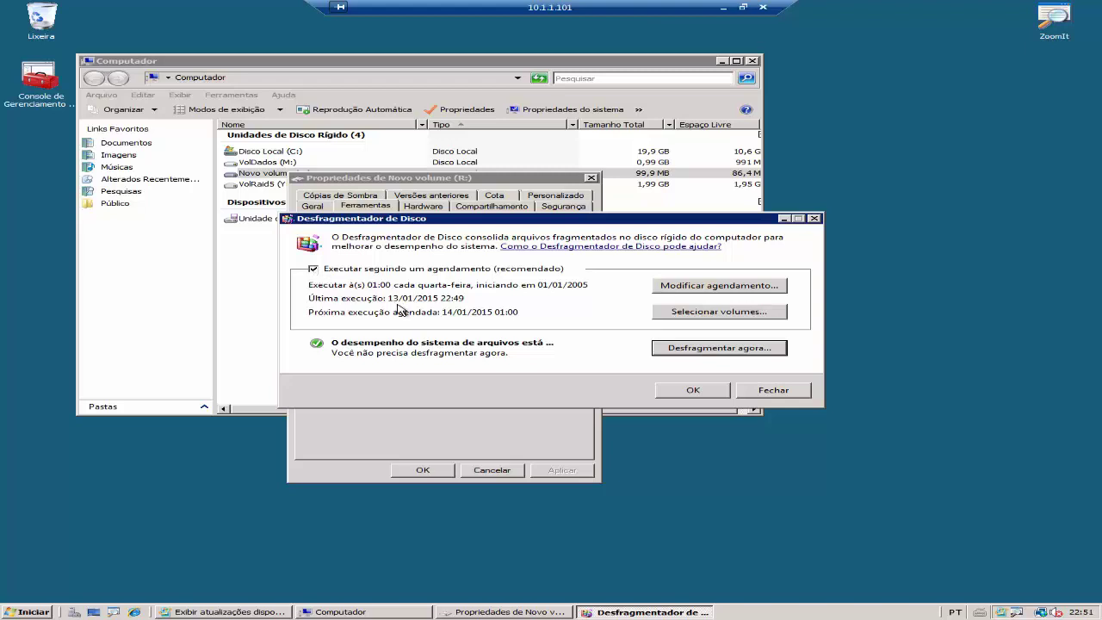
click(698, 316)
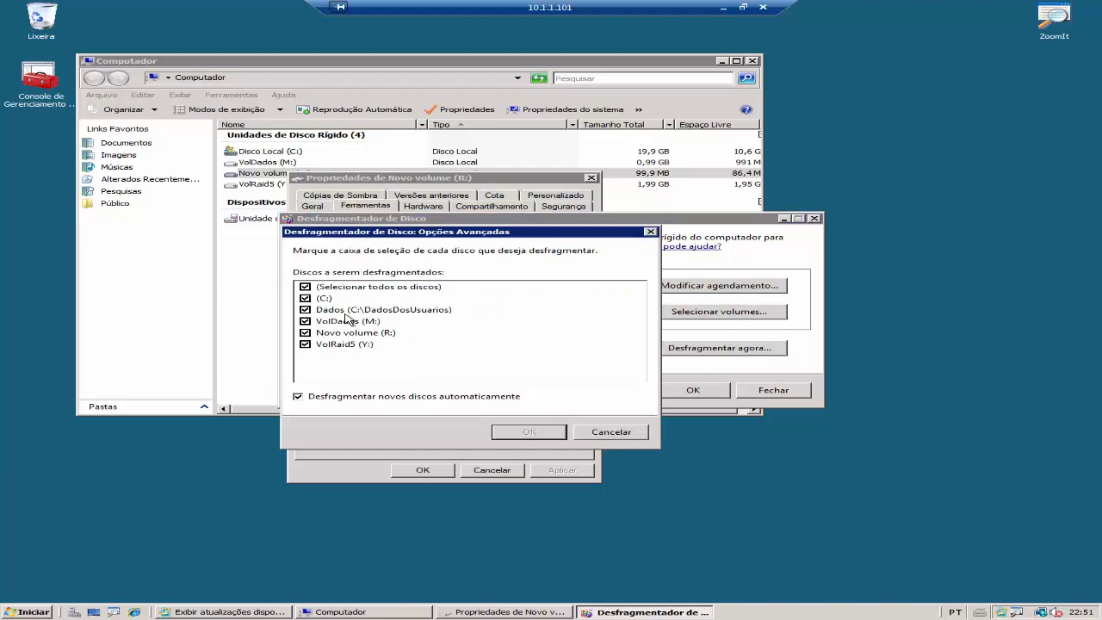
click(306, 287)
click(305, 322)
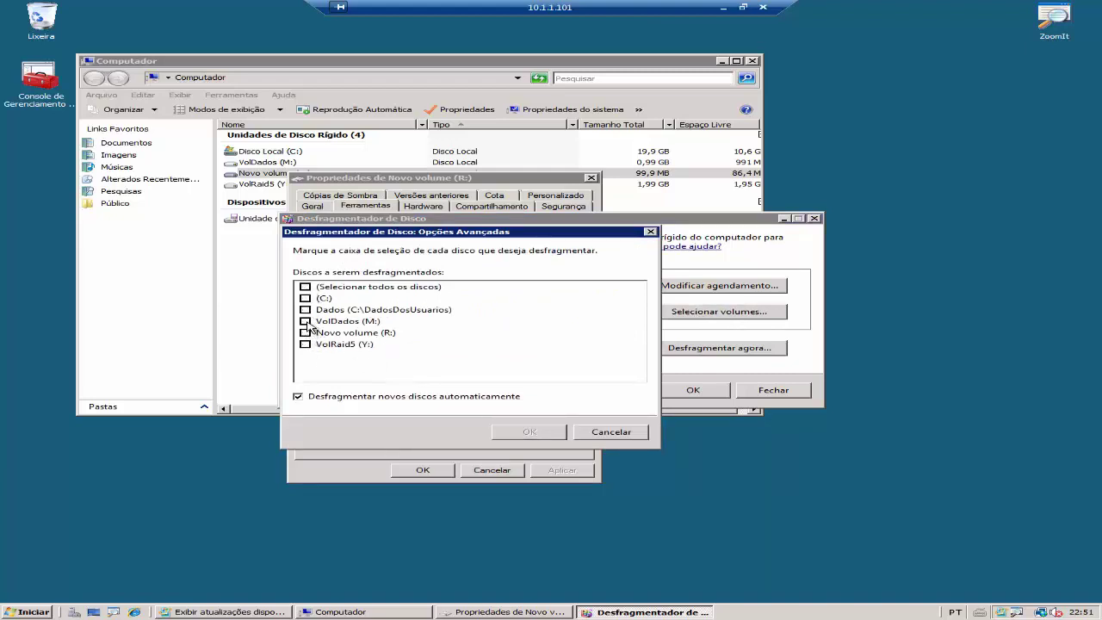
click(306, 333)
click(527, 433)
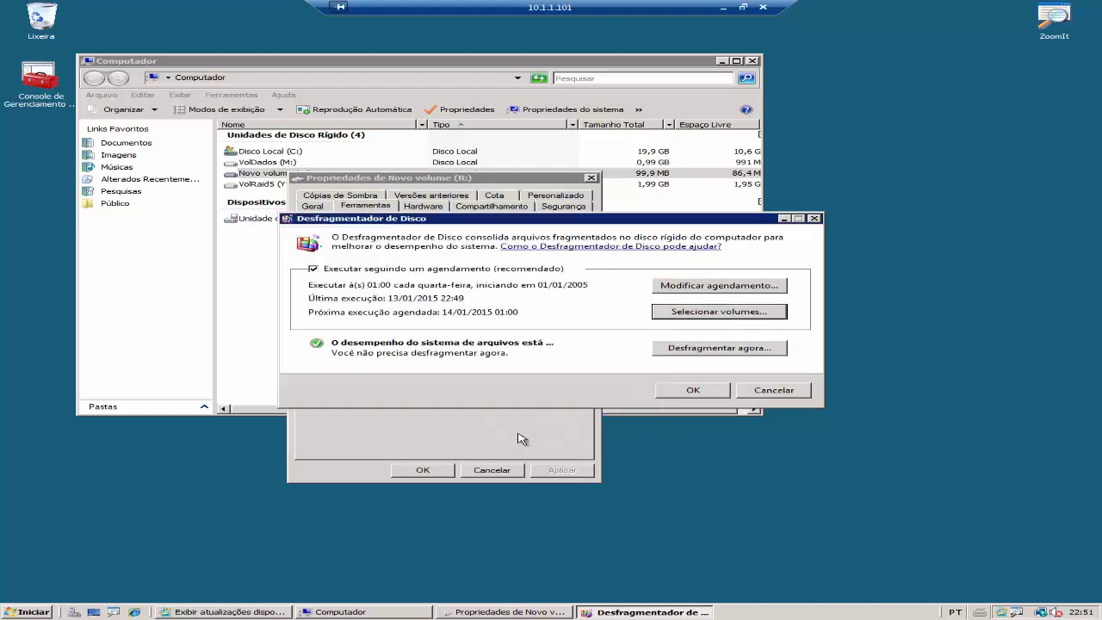
Set the defragmentation schedule to Mensalmente, on day 28, at 00:00 (meia-noite).
click(719, 291)
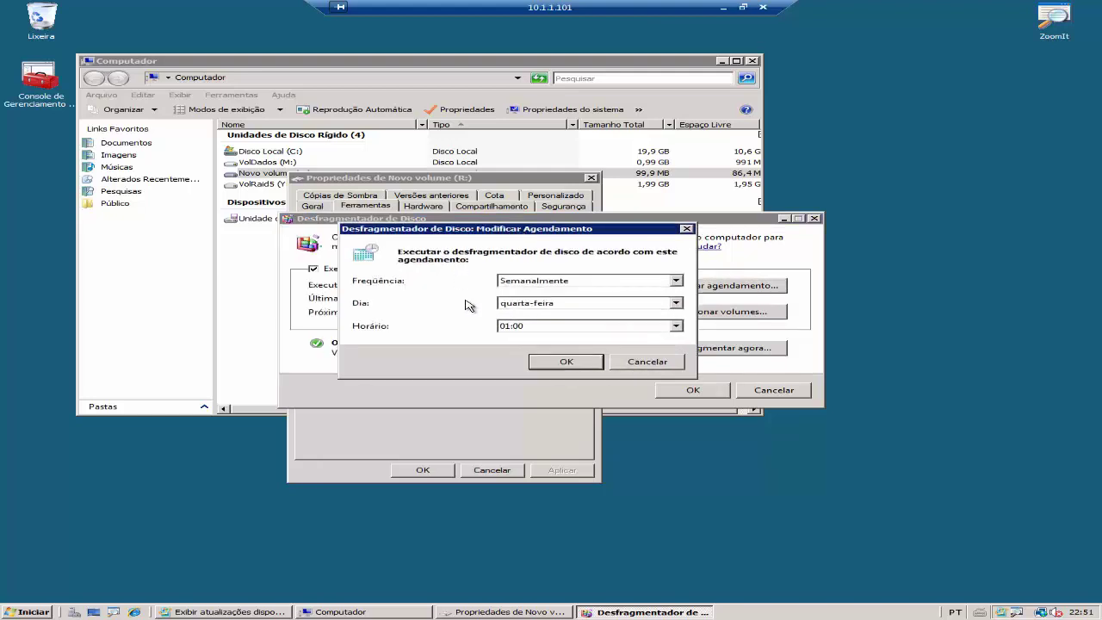
click(677, 281)
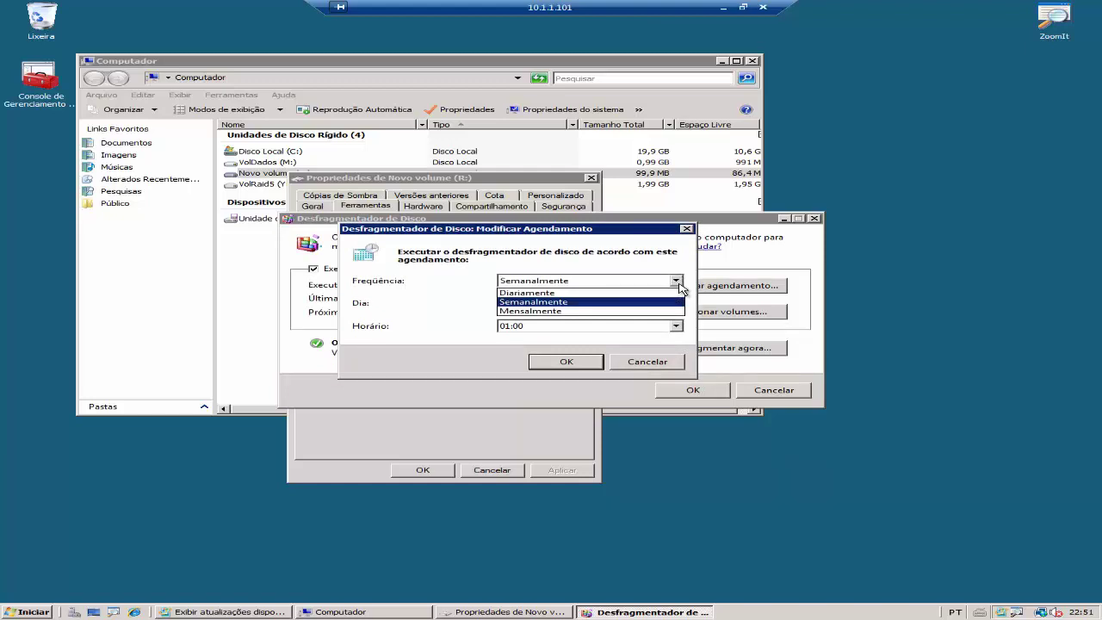
click(547, 311)
click(678, 305)
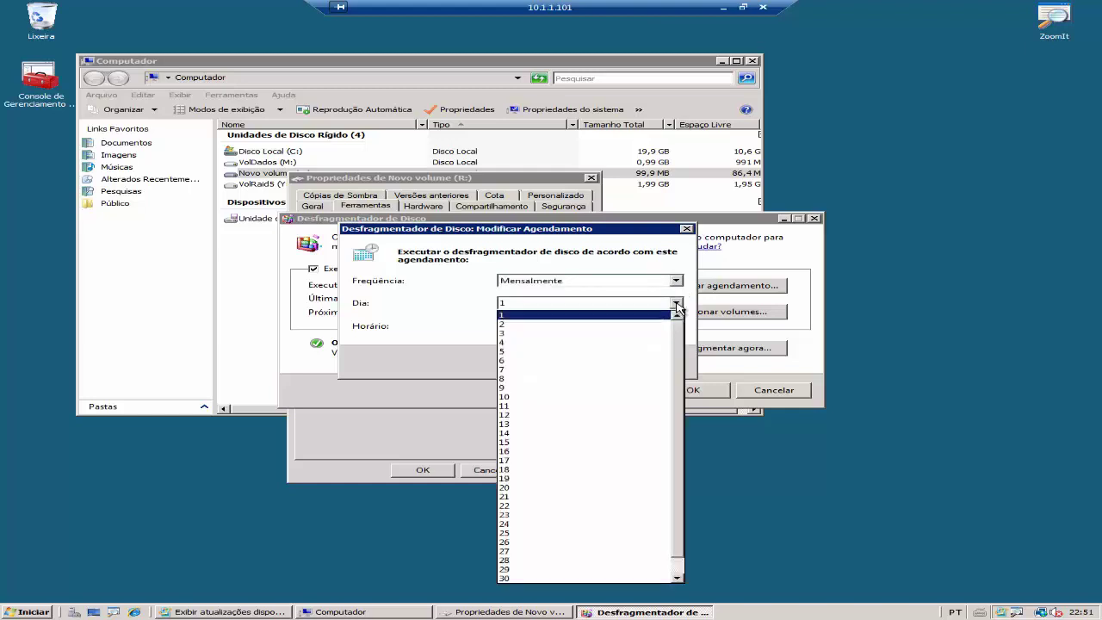
click(520, 561)
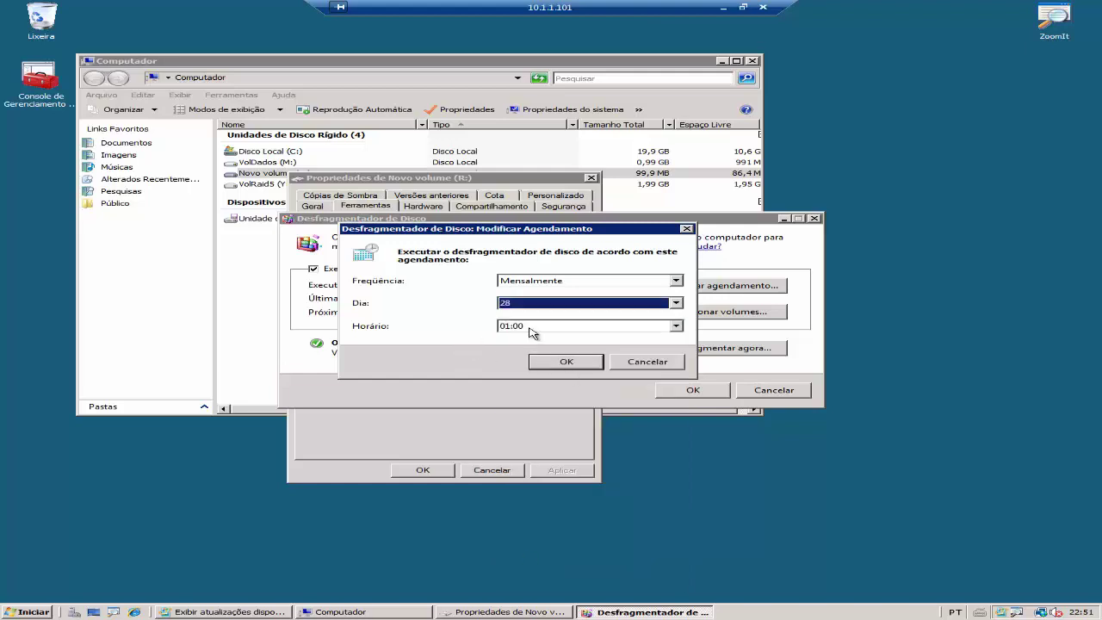
click(675, 327)
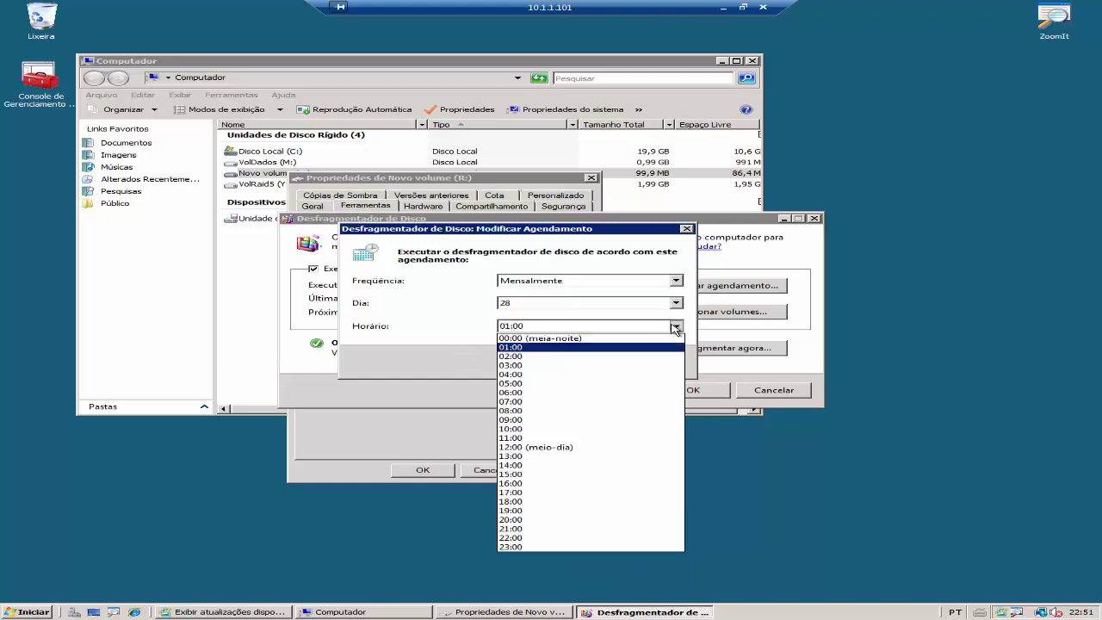
click(529, 339)
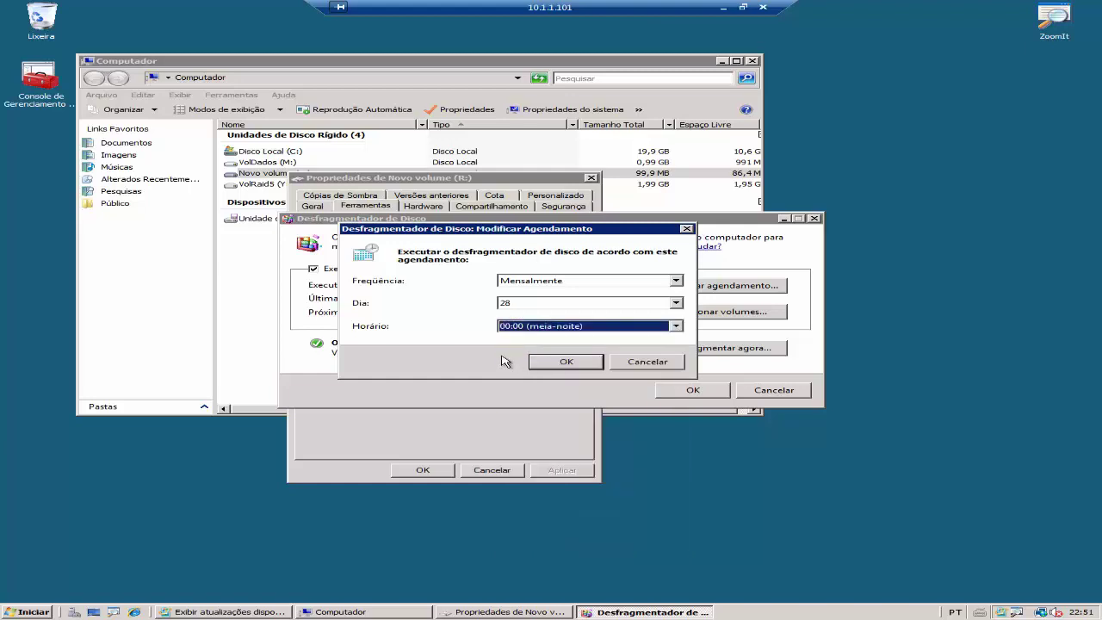
click(564, 304)
click(565, 304)
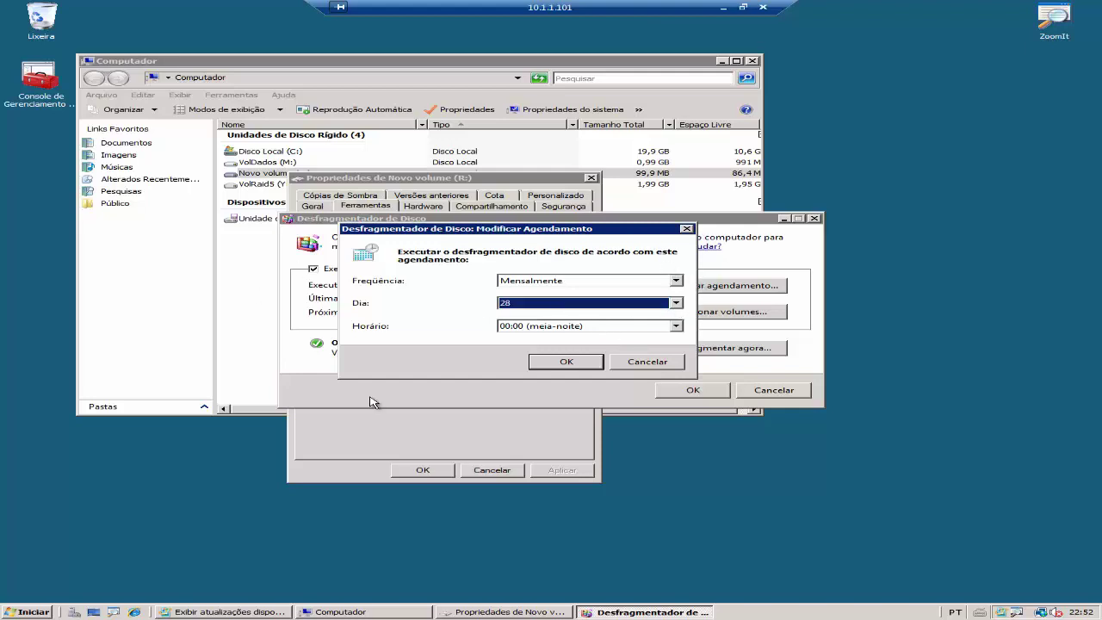
click(566, 363)
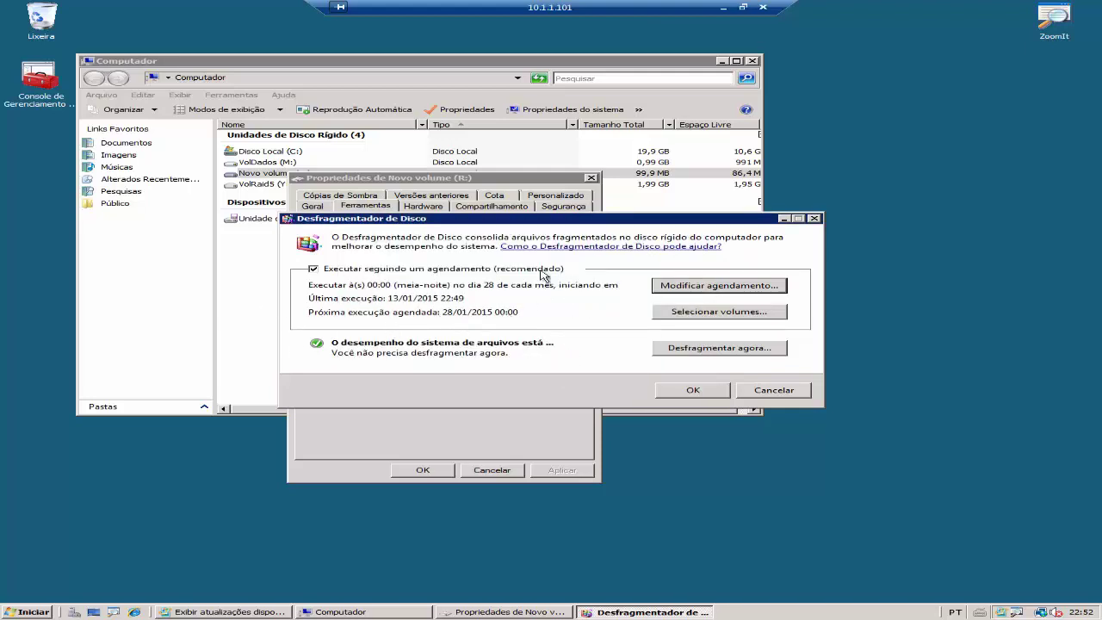
Check the volumes selected for the schedule, and save the defragmenter settings and the volume properties.
click(696, 316)
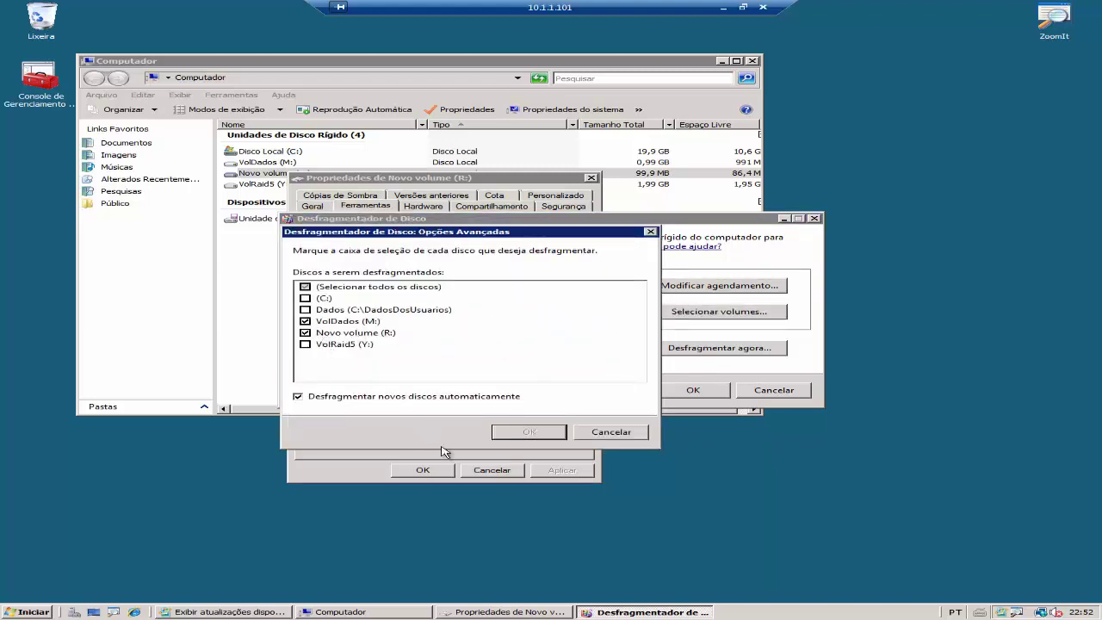
click(611, 435)
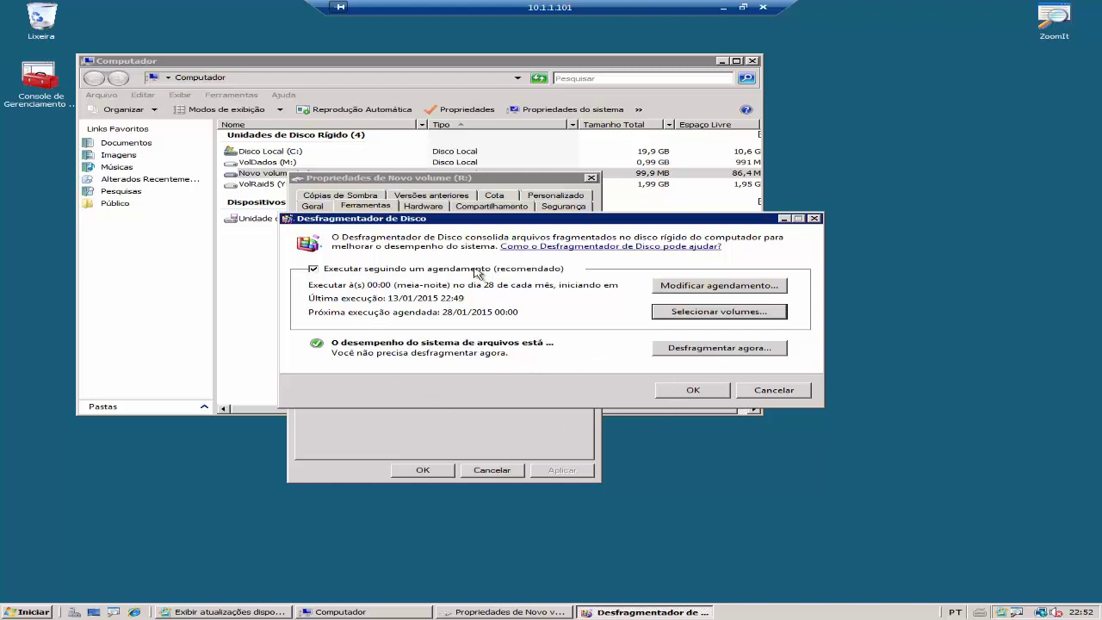
click(700, 392)
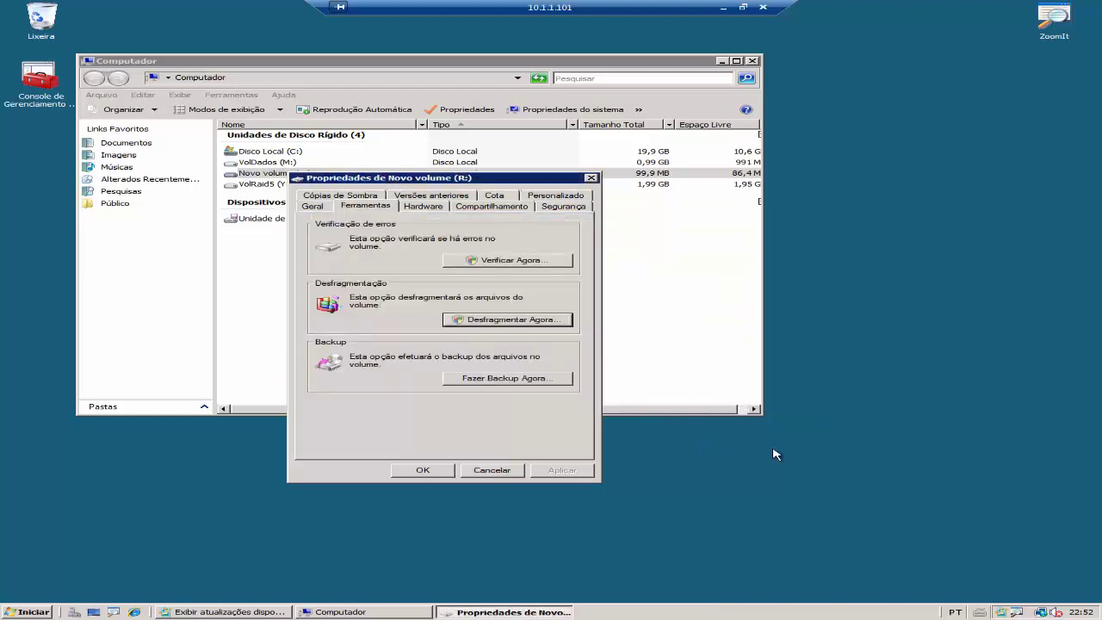
click(435, 472)
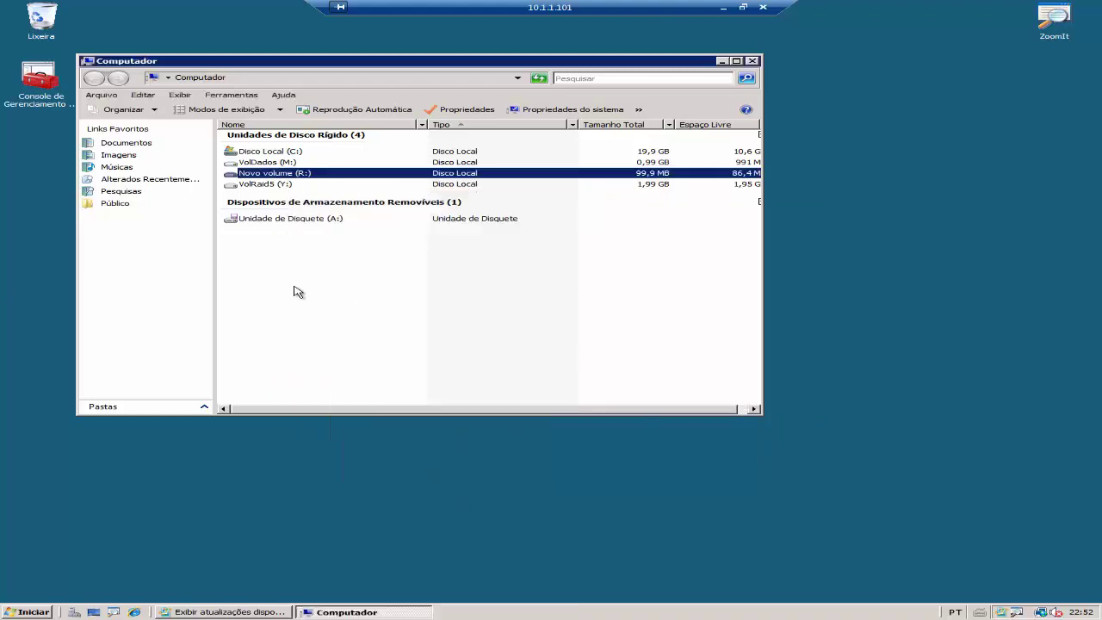
Check the saved schedule by launching Desfragmentador de disco from the system tools, and close it and the Computador window.
click(26, 613)
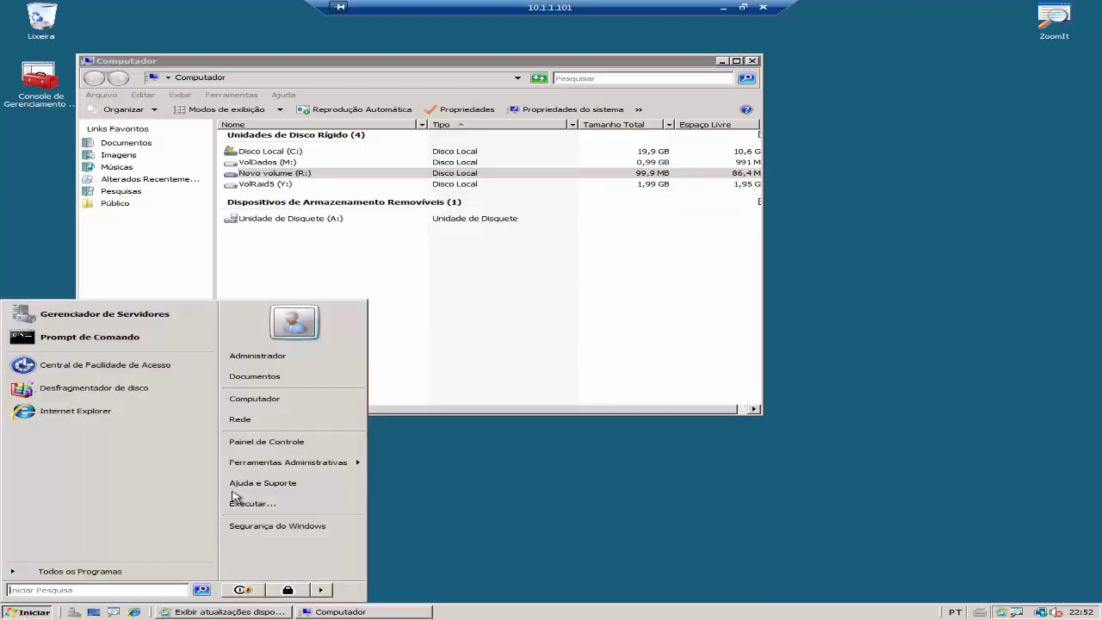
click(106, 572)
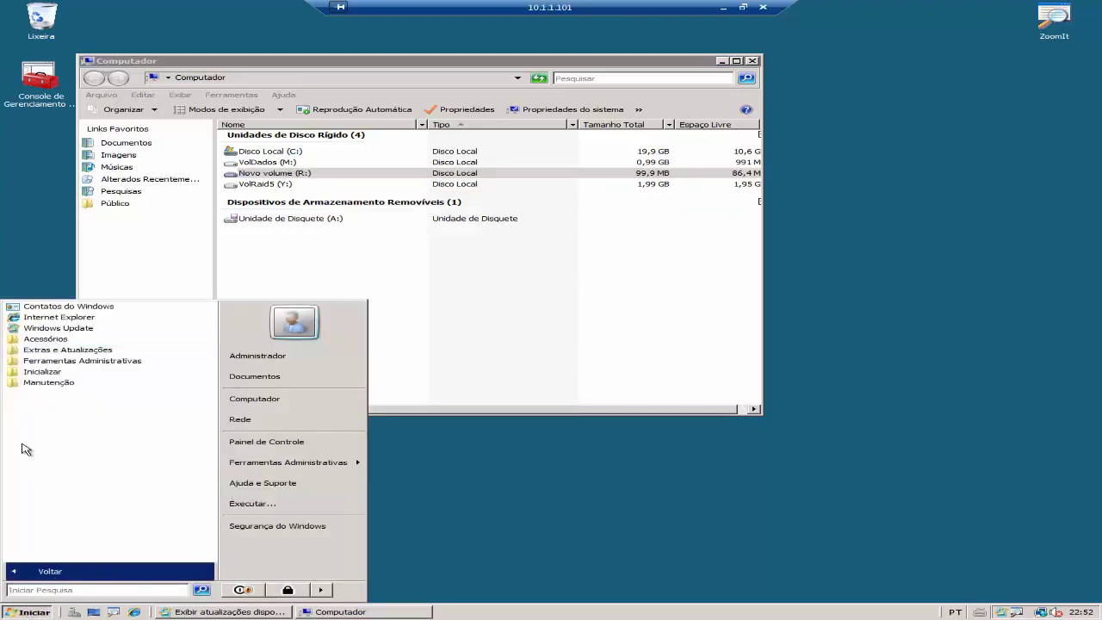
click(50, 341)
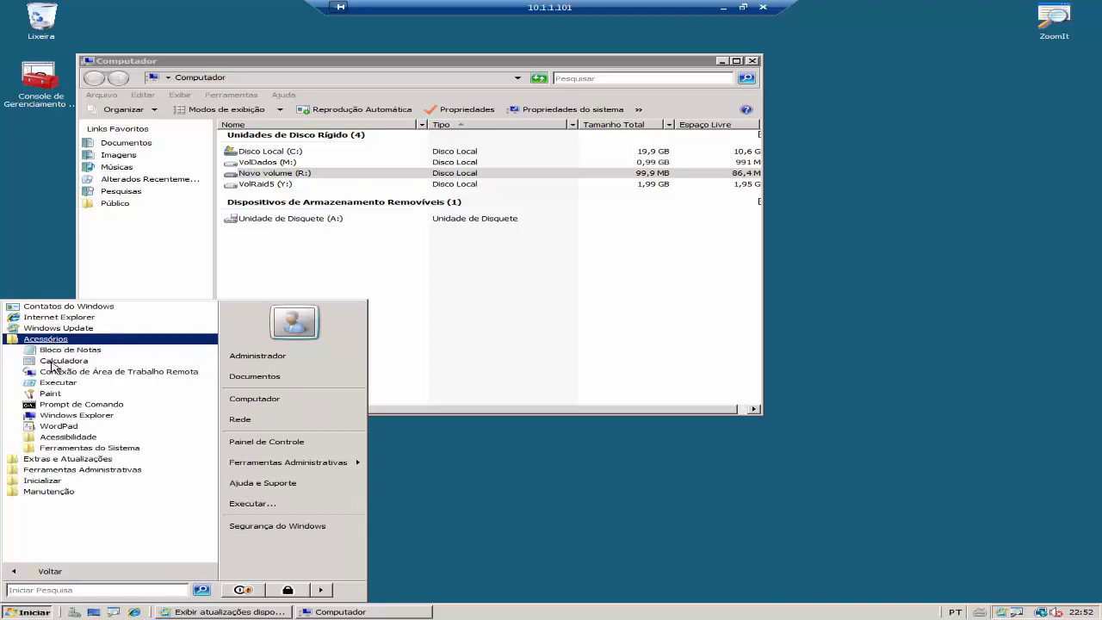
click(90, 449)
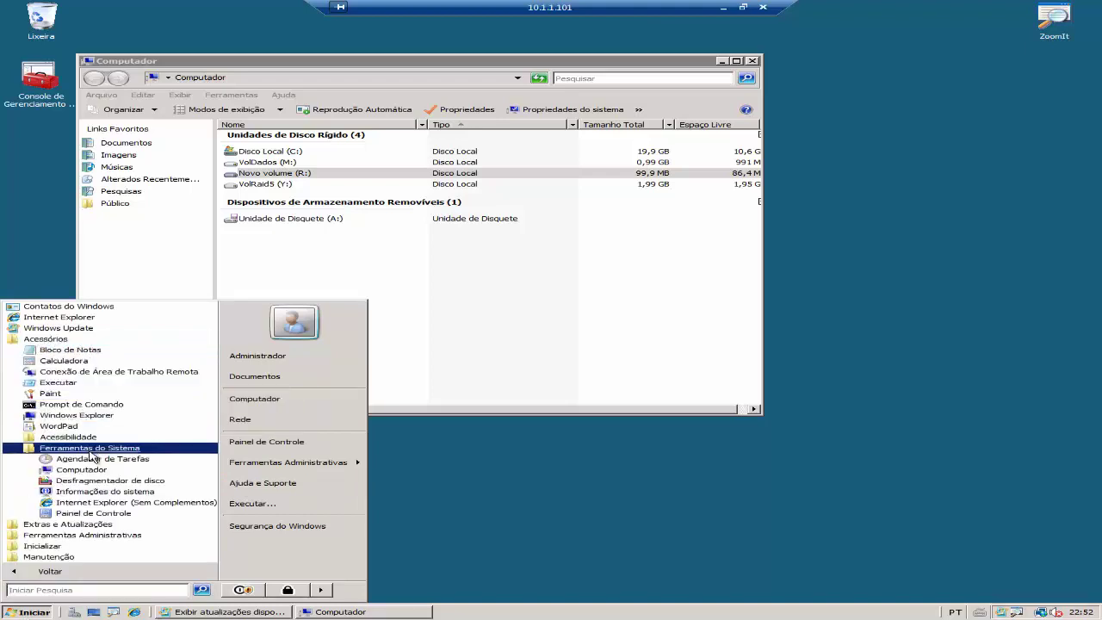
click(140, 486)
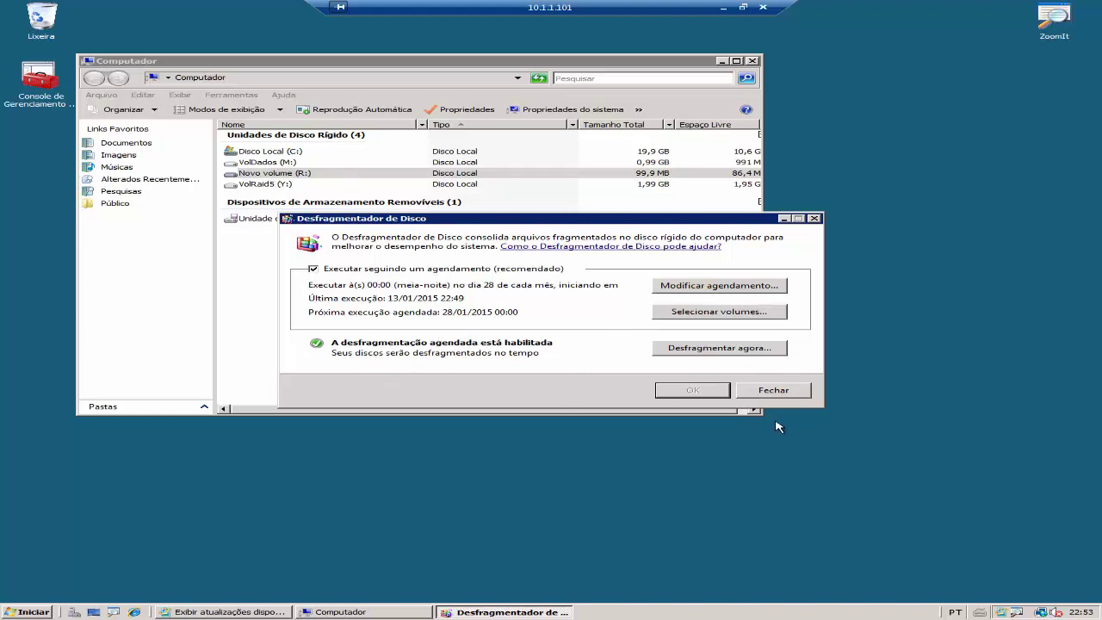
click(774, 392)
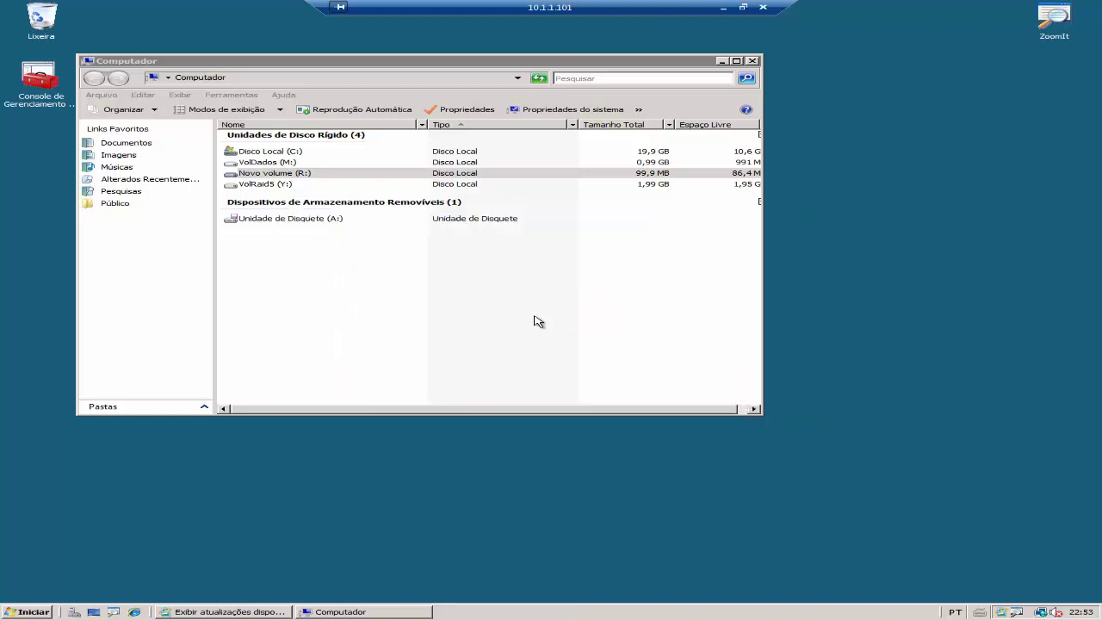
click(752, 61)
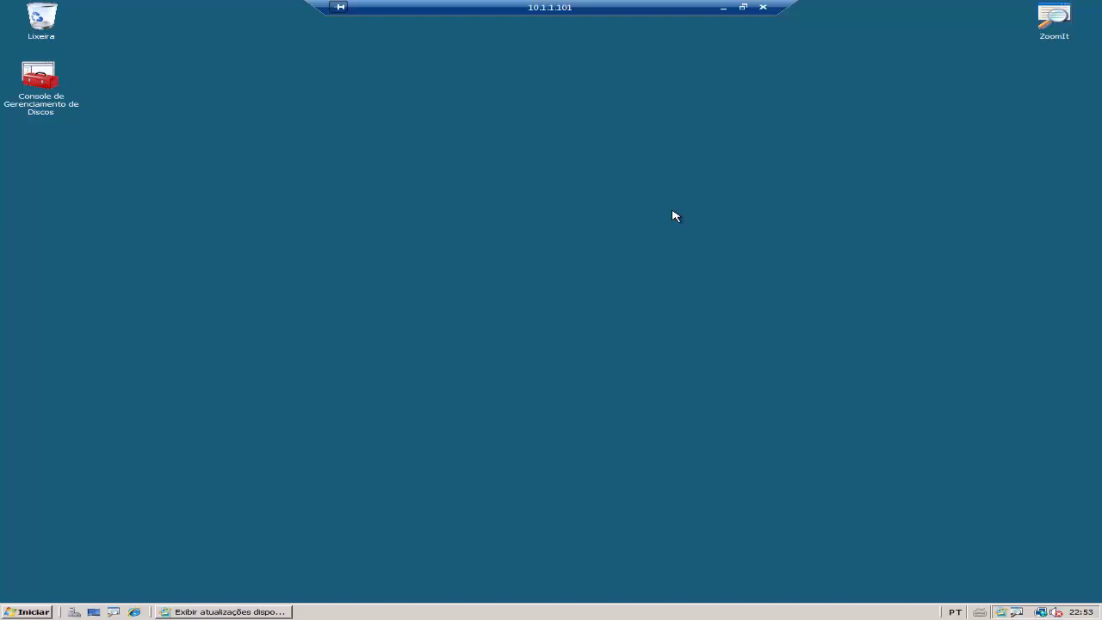
Open a Command Prompt, move its window toward the middle of the desktop, and run "defrag m: -v".
click(26, 613)
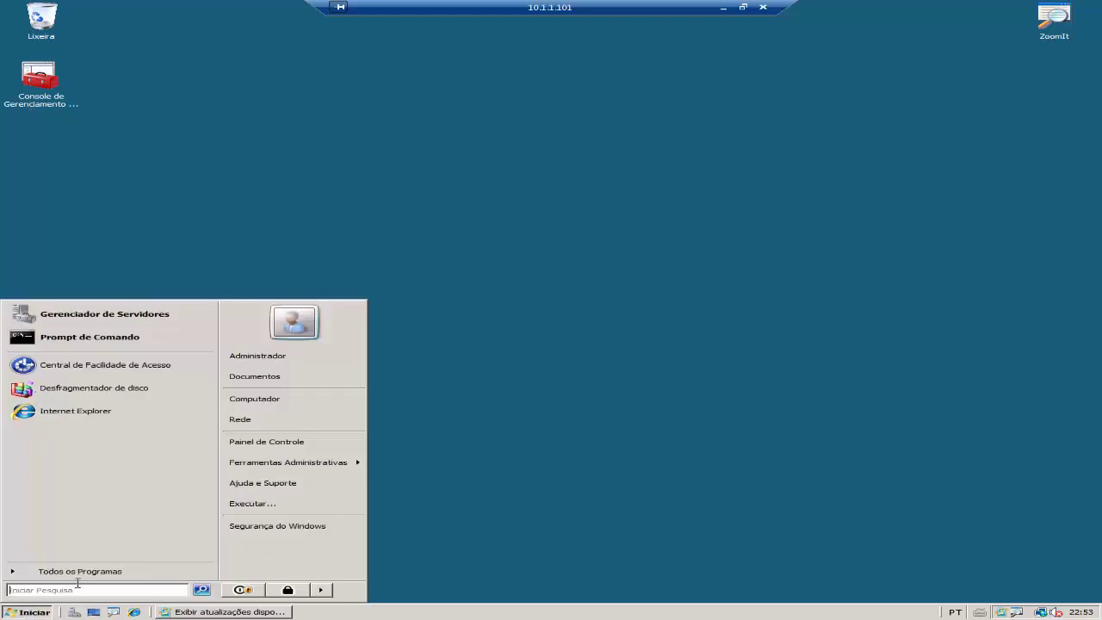
click(128, 337)
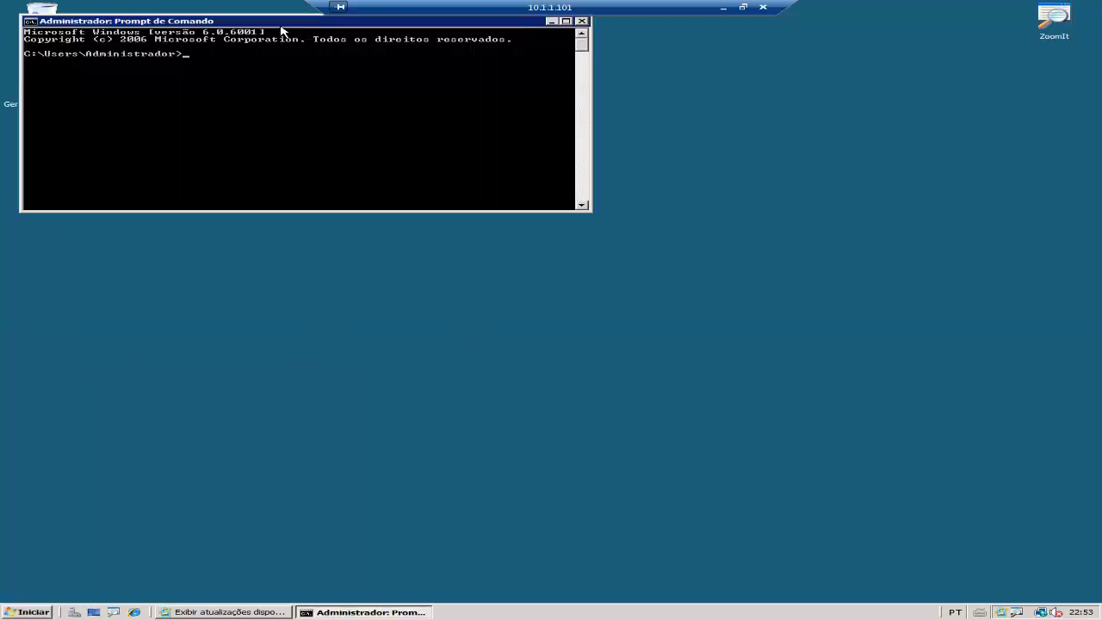
drag(283, 24, 411, 119)
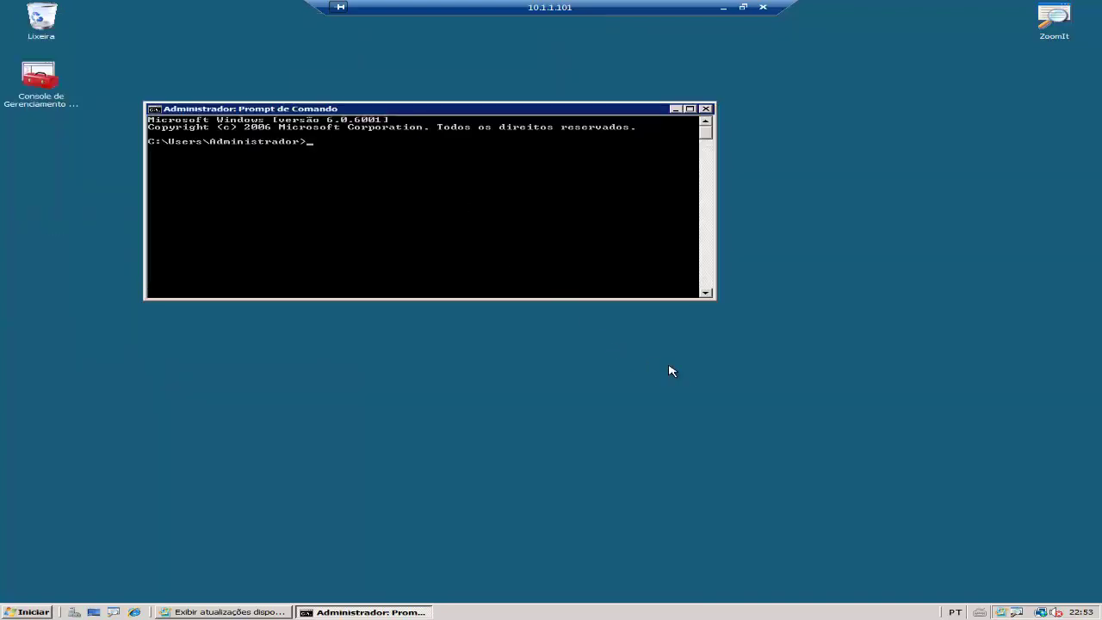
text(defrag m:)
text(-v)
key(Return)
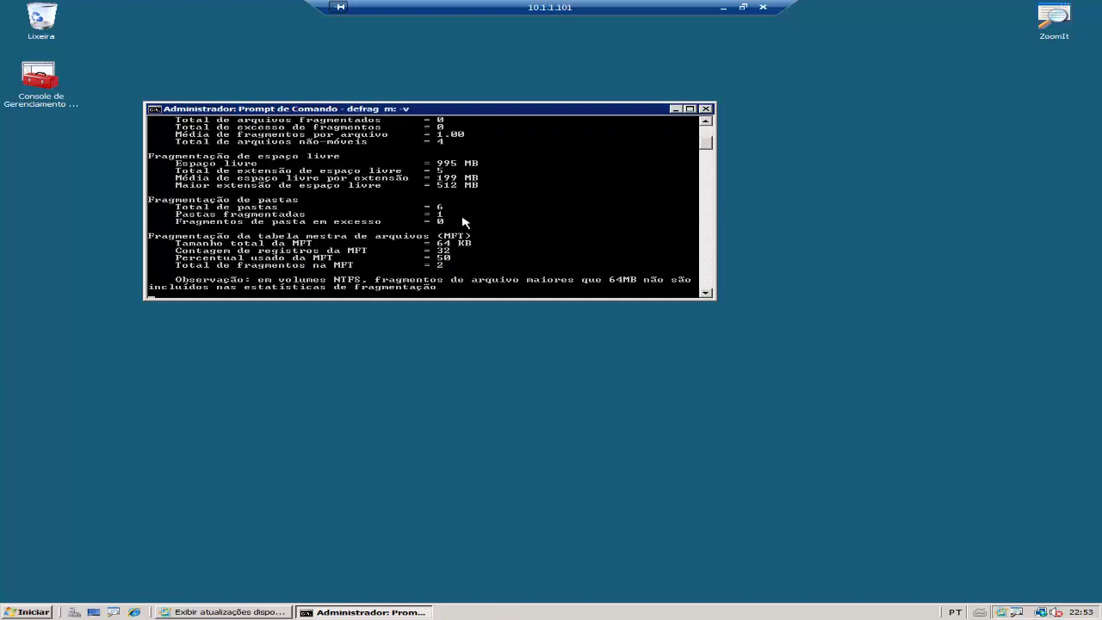
Read the fragmentation report for volume M: to its end and cancel the running defragmentation.
click(706, 294)
click(706, 294)
click(706, 293)
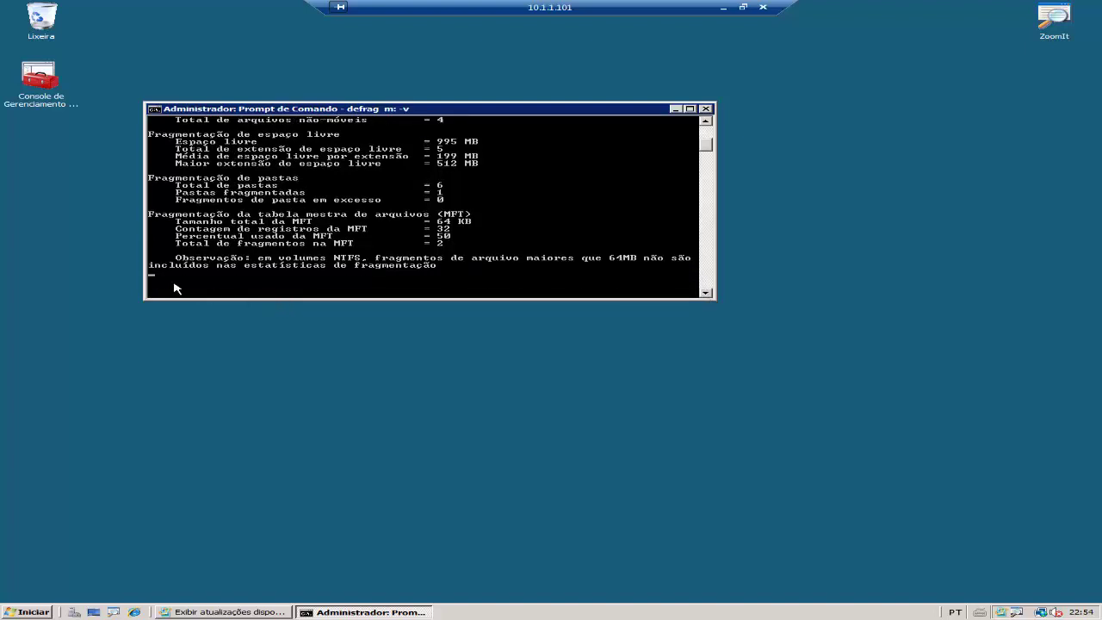
click(710, 295)
click(708, 295)
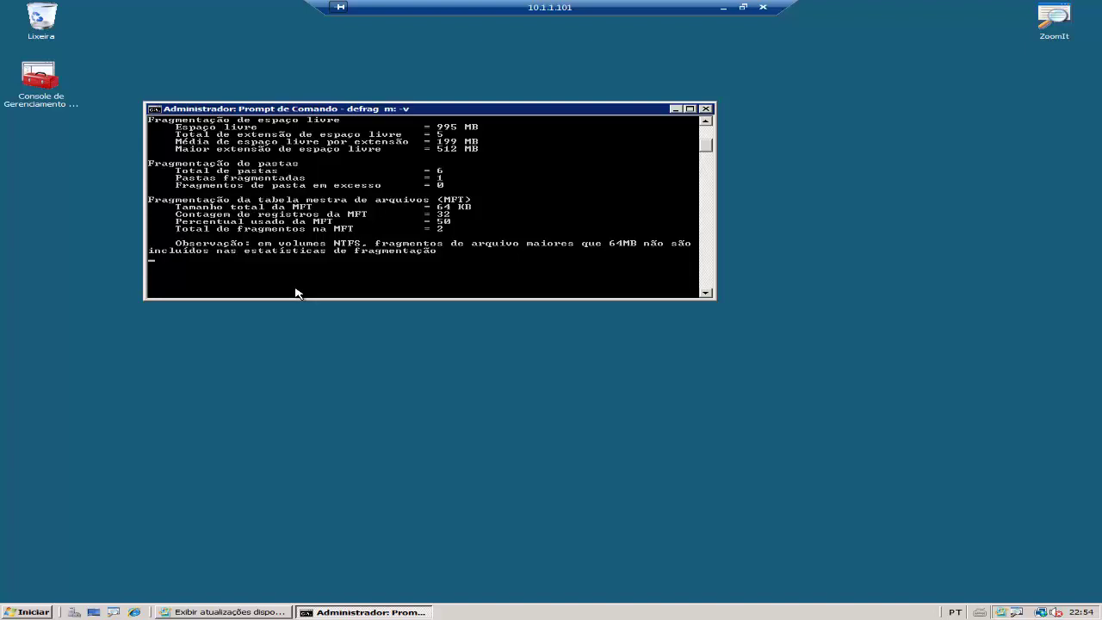
key(ctrl+c)
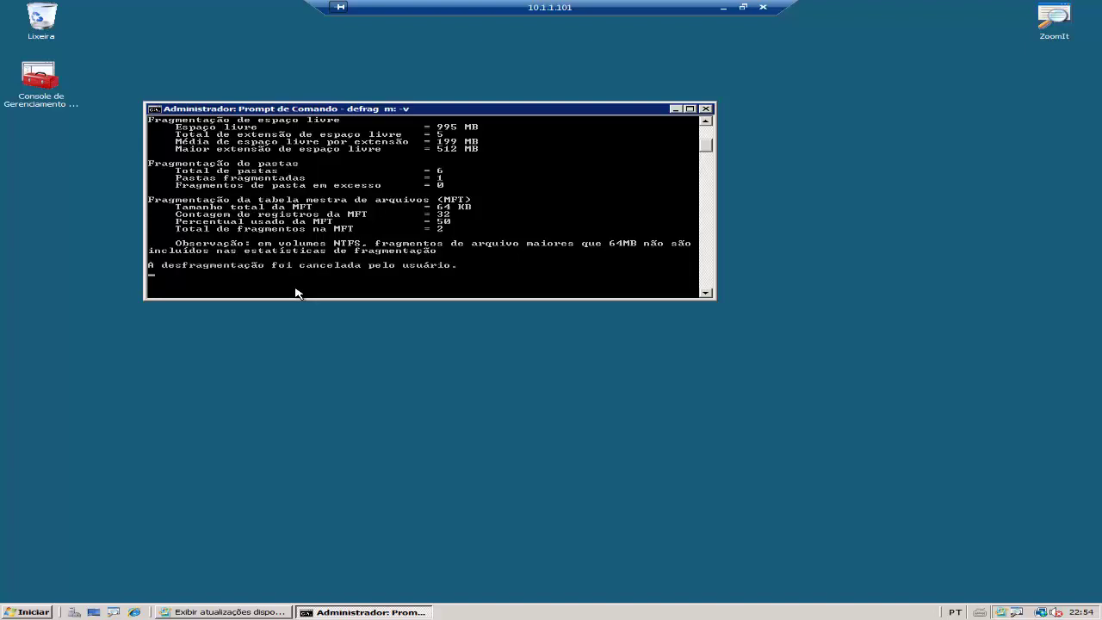
Return to the end of the cancelled defragmentation output and clear the console with "cls".
double_click(706, 294)
click(706, 293)
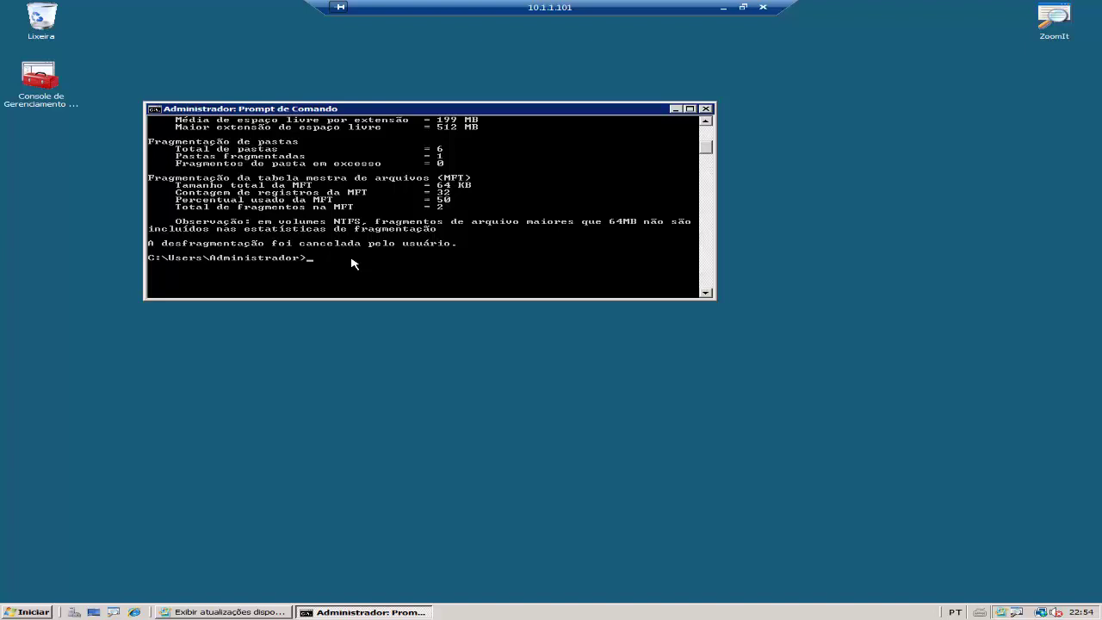
text(cls)
key(Return)
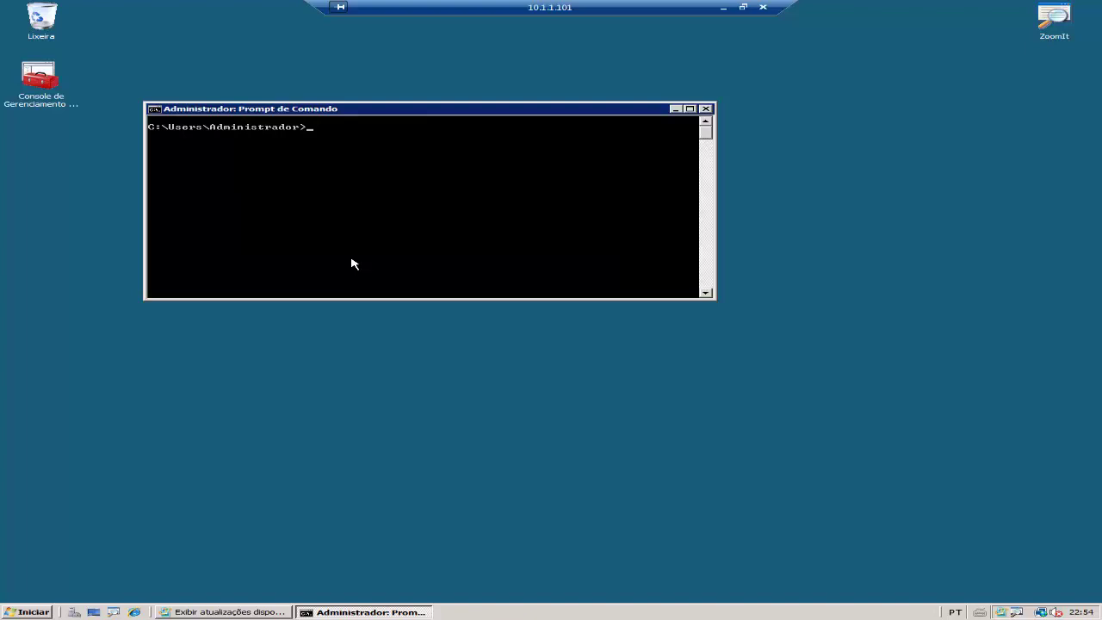
Display the defrag command's help with "defrag /?" and review its available options.
text(defrag /?)
key(Return)
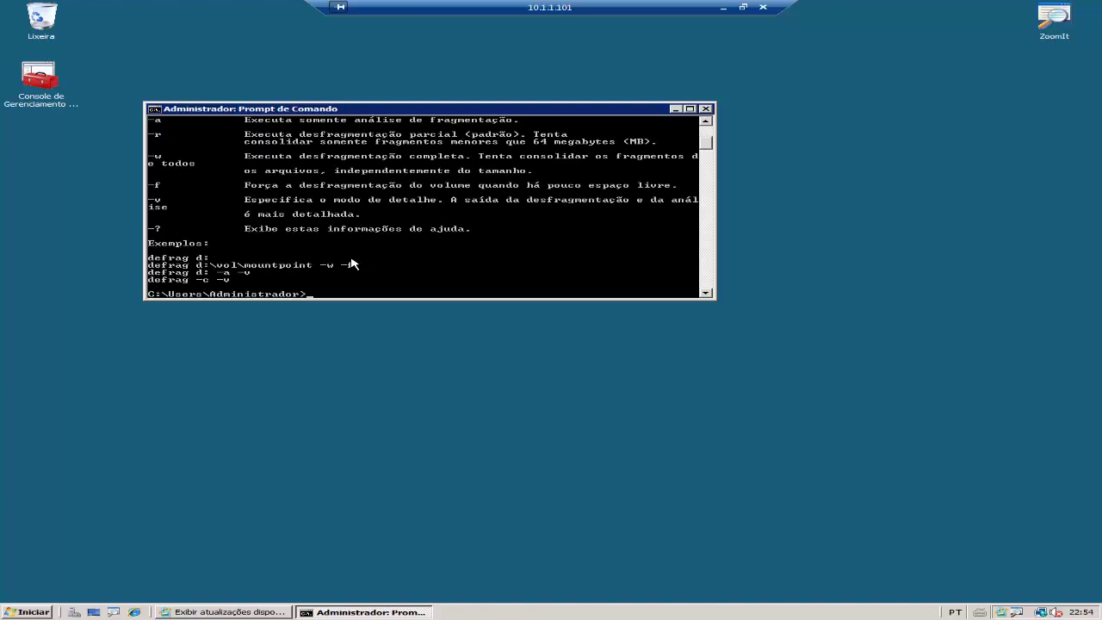
click(706, 121)
scroll(709, 127, up, 3)
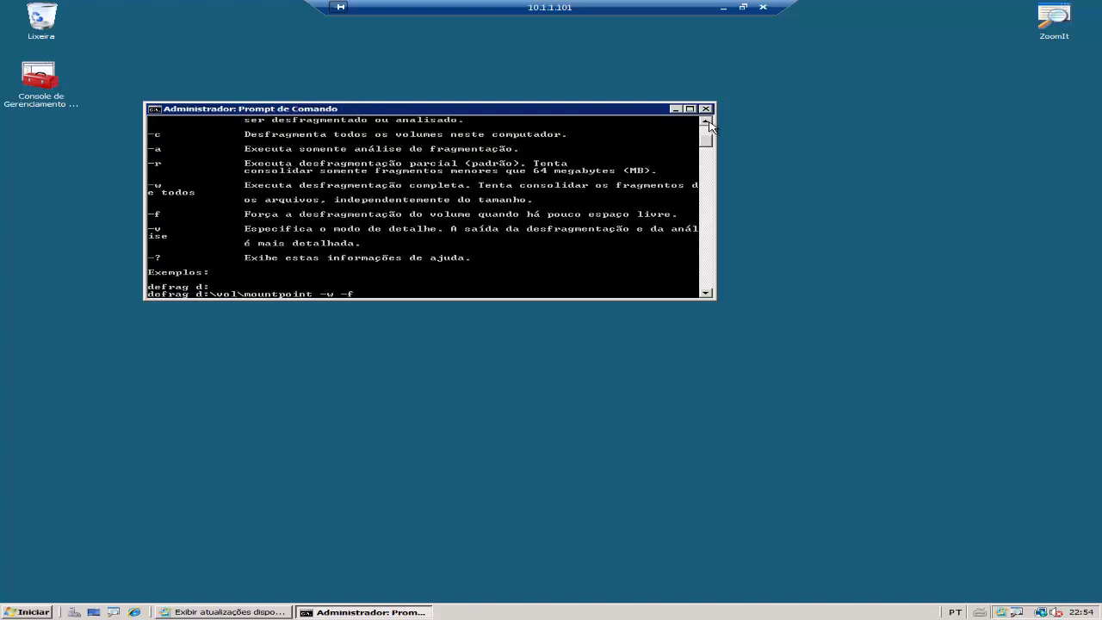
Return to the prompt below the defrag help and close the Command Prompt with "exit".
click(706, 294)
click(706, 293)
text(exit)
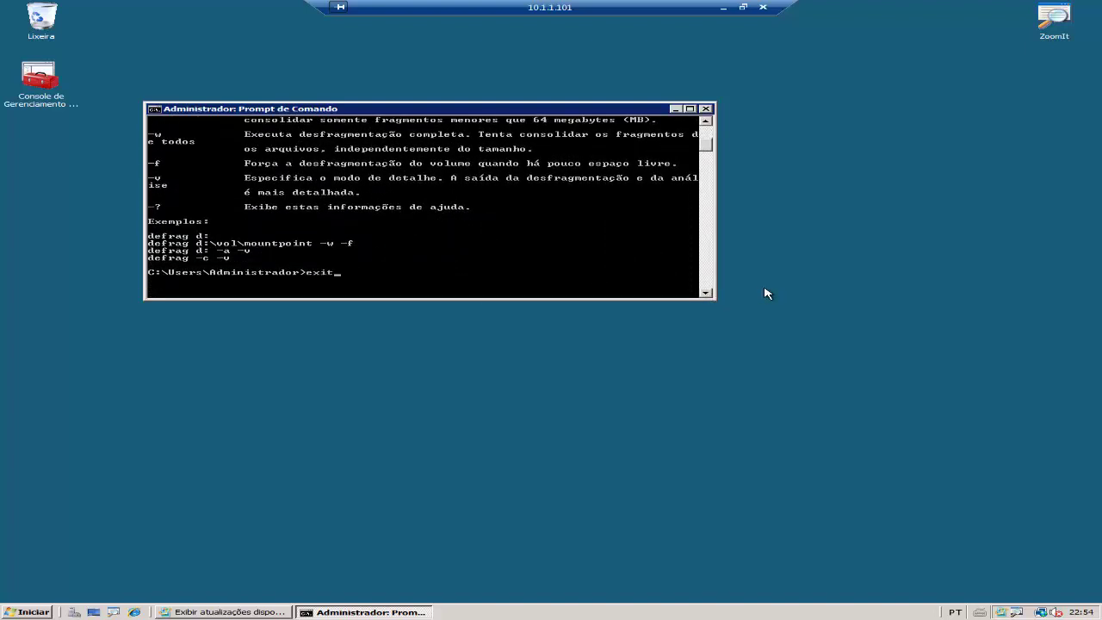
key(Return)
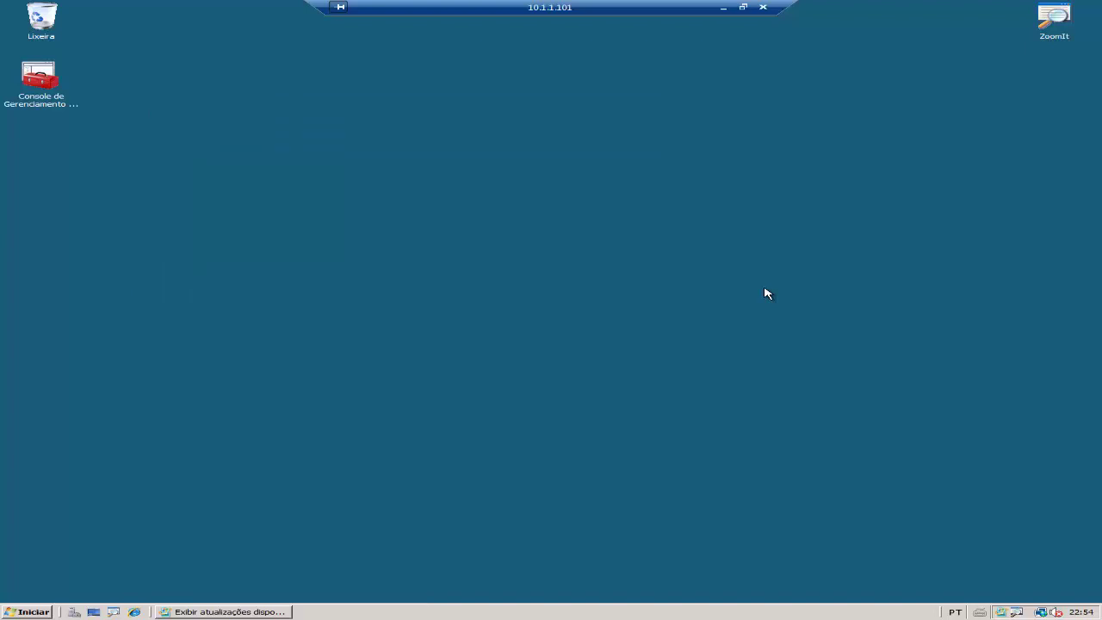